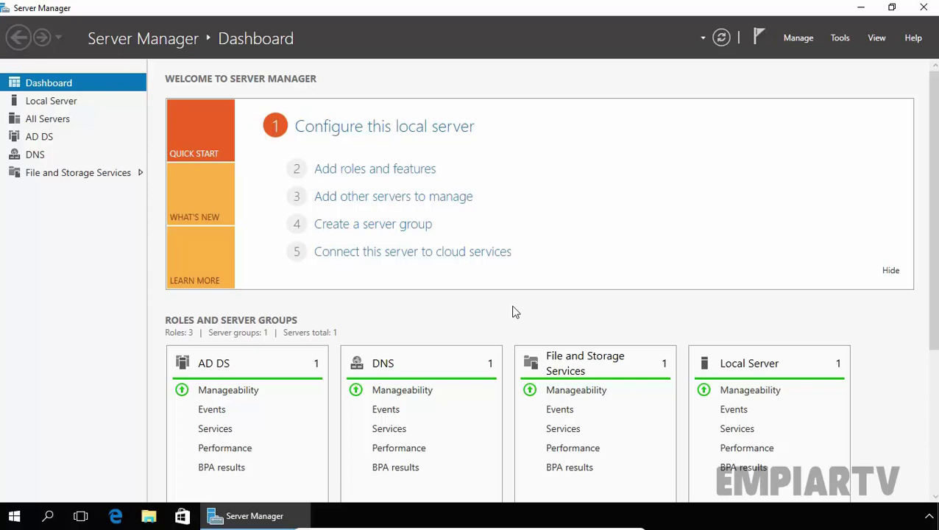
Launch Disk Management by running diskmgmt.msc from the Run box.
{"action": "key", "text": "super+r"}
{"action": "type", "text": "disk"}
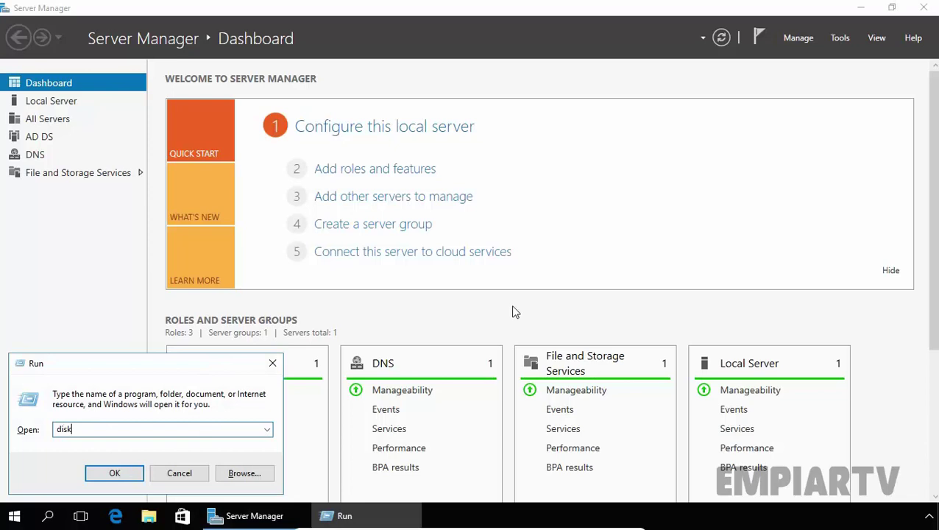
{"action": "type", "text": "mgmt.msc"}
{"action": "key", "text": "Return"}
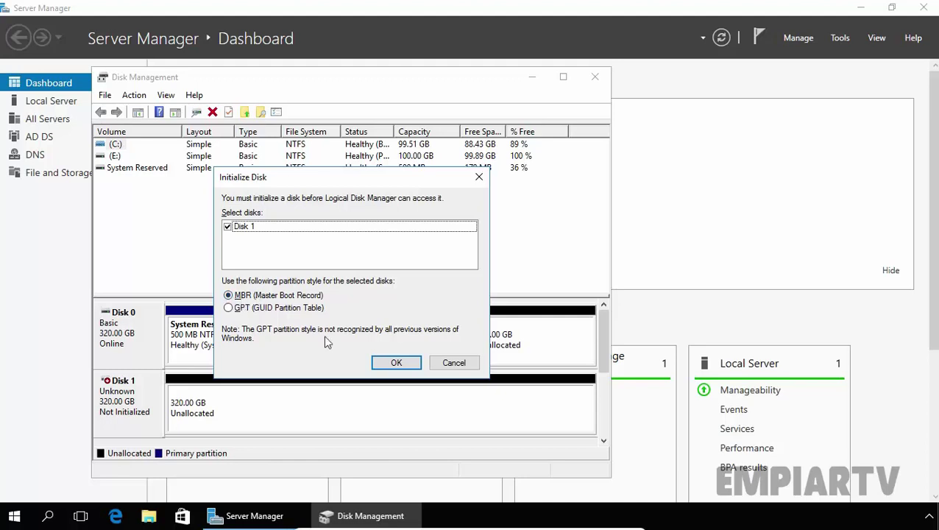
Initialize Disk 1 as MBR, maximize the window, and check Disk 1's action menu.
{"action": "left_click", "coordinate": [377, 361]}
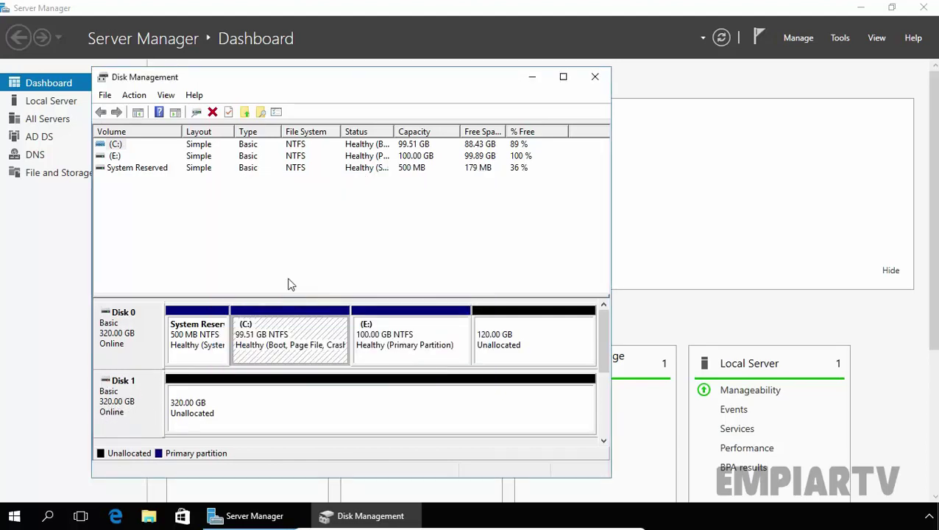
{"action": "double_click", "coordinate": [361, 86]}
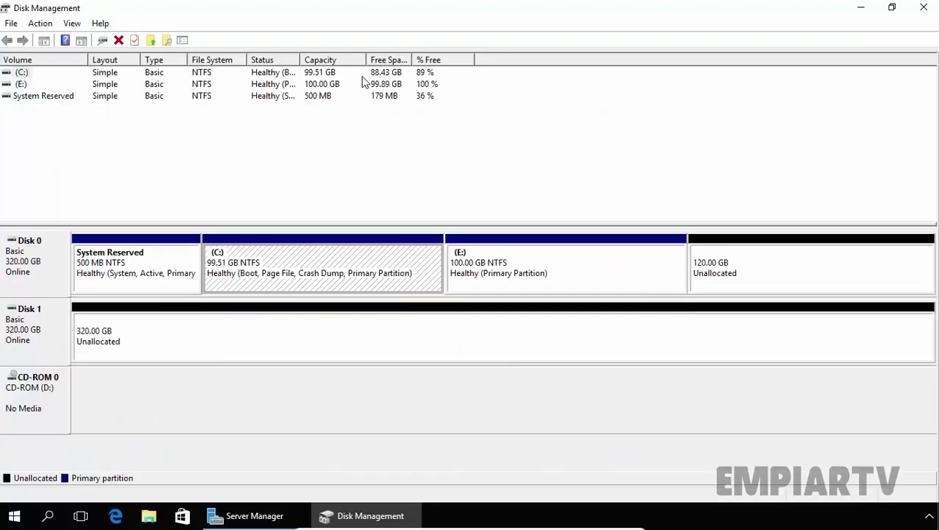
{"action": "right_click", "coordinate": [42, 351]}
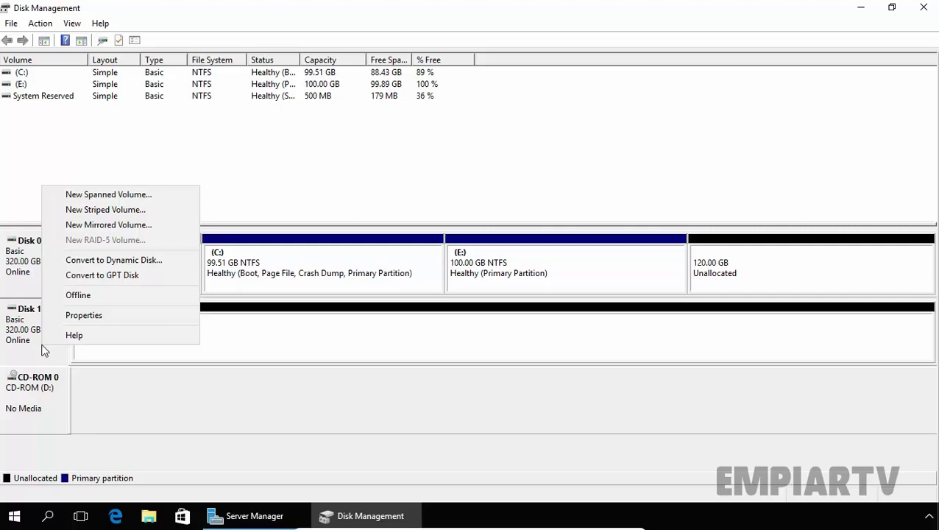
{"action": "left_click", "coordinate": [36, 348]}
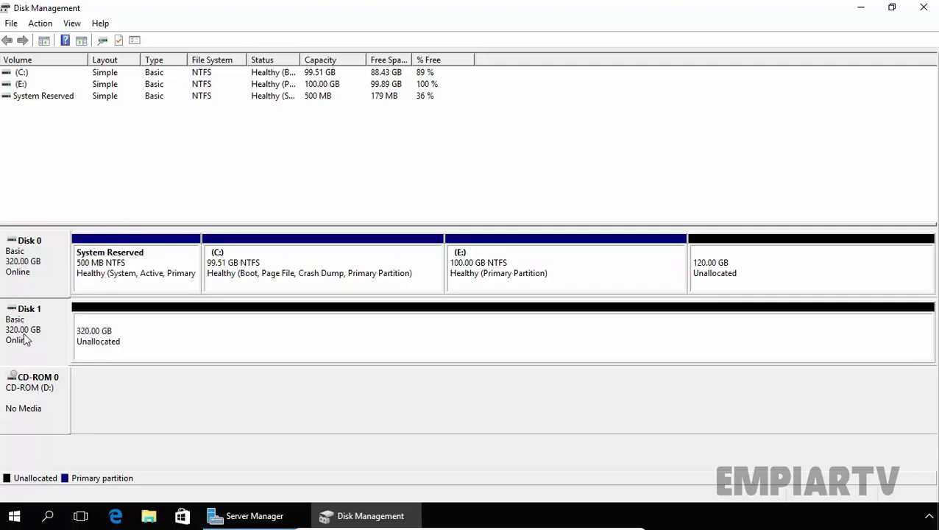
Convert the 320 GB Disk 1 from basic to a dynamic disk.
{"action": "right_click", "coordinate": [22, 330]}
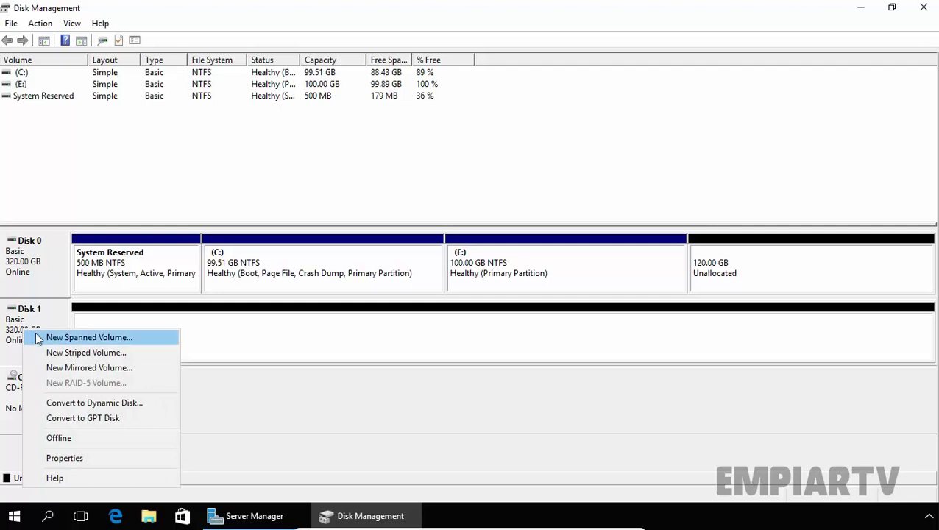
{"action": "left_click", "coordinate": [94, 404]}
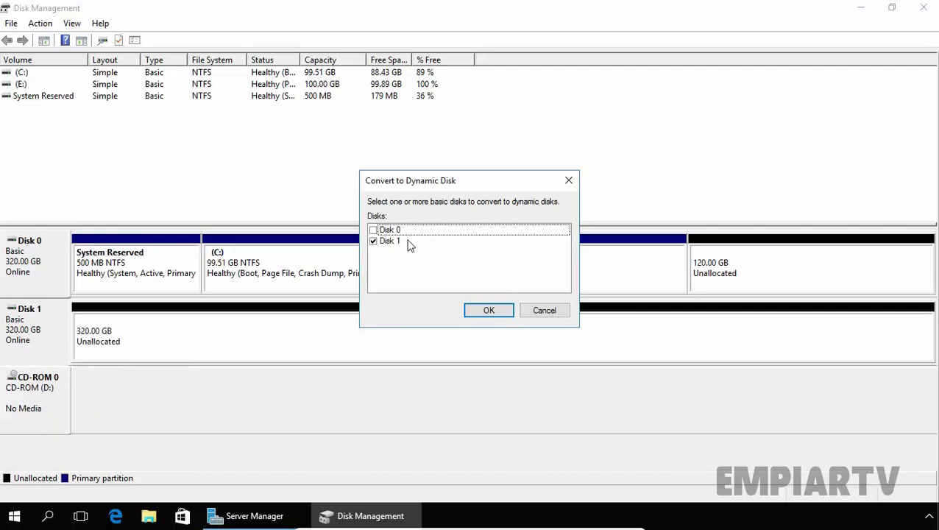
{"action": "left_click", "coordinate": [384, 242]}
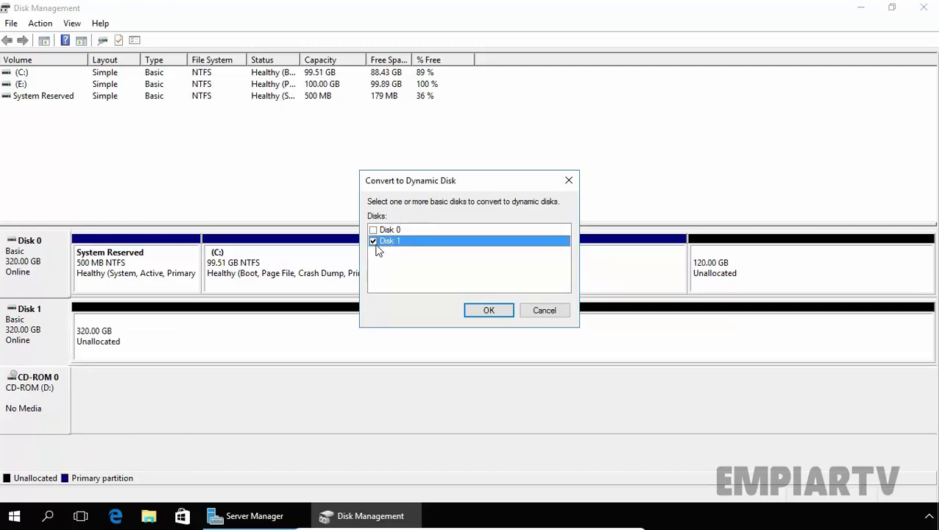
{"action": "left_click", "coordinate": [486, 311]}
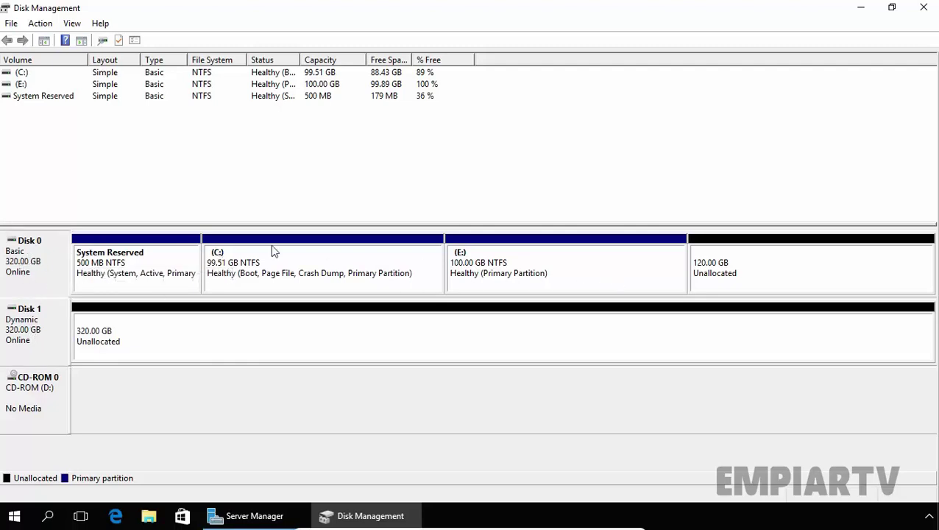
{"action": "right_click", "coordinate": [730, 271]}
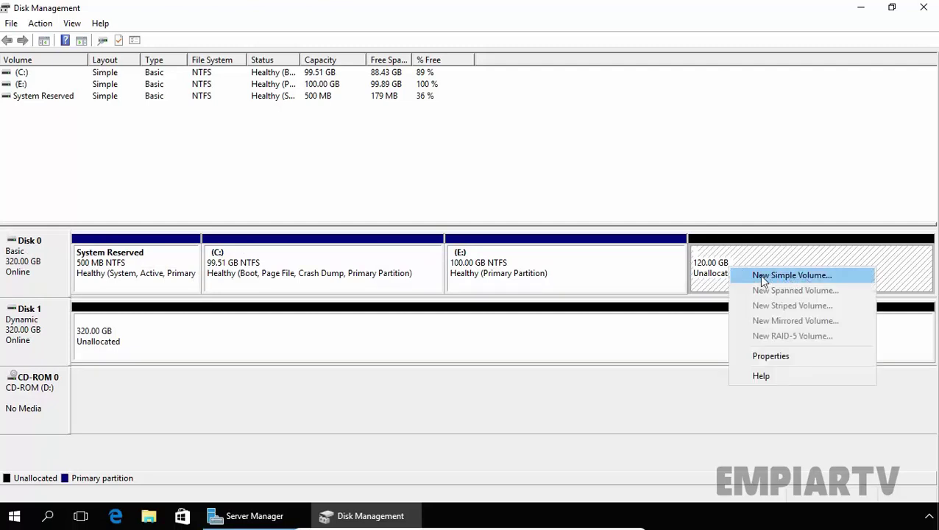
{"action": "left_click", "coordinate": [116, 334]}
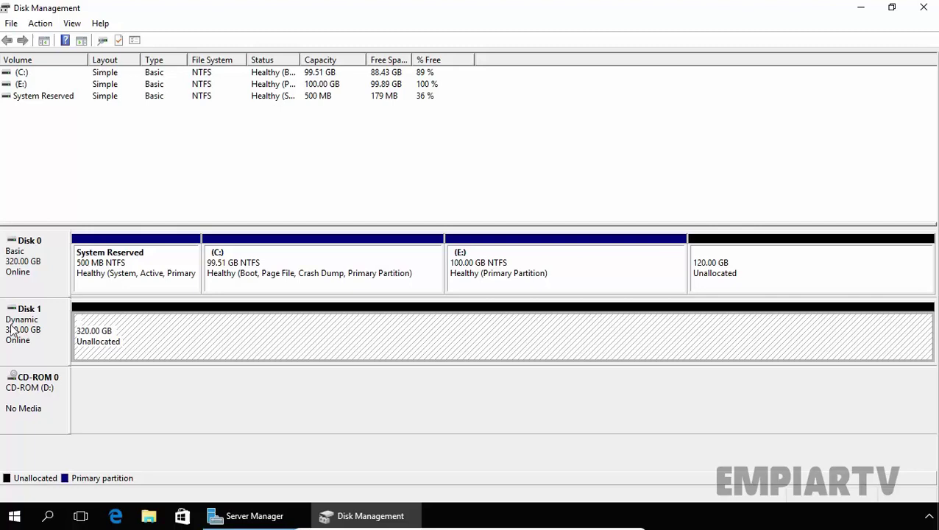
{"action": "right_click", "coordinate": [168, 335]}
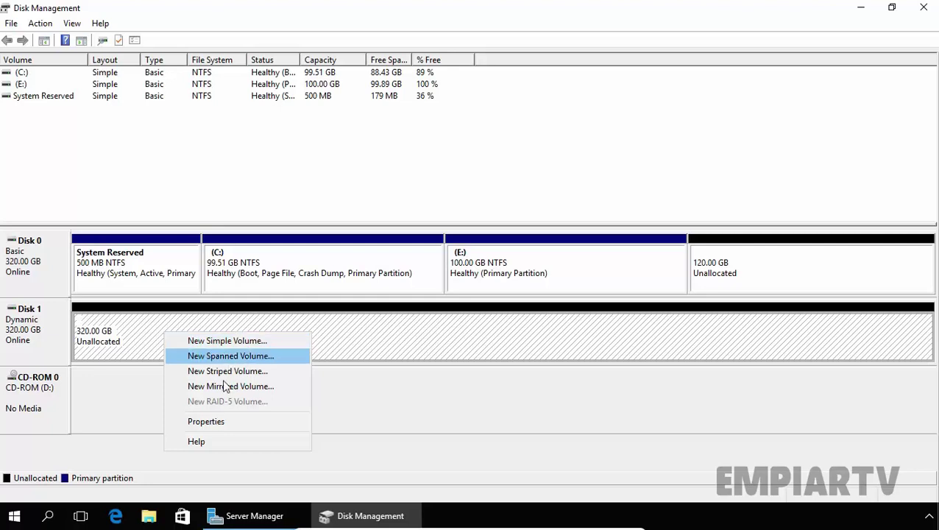
{"action": "left_click", "coordinate": [120, 340]}
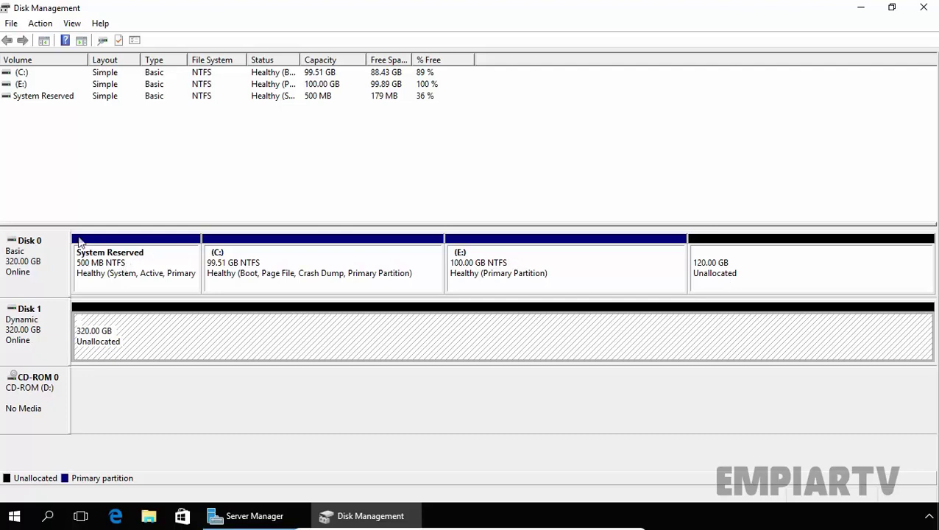
{"action": "left_click", "coordinate": [720, 275]}
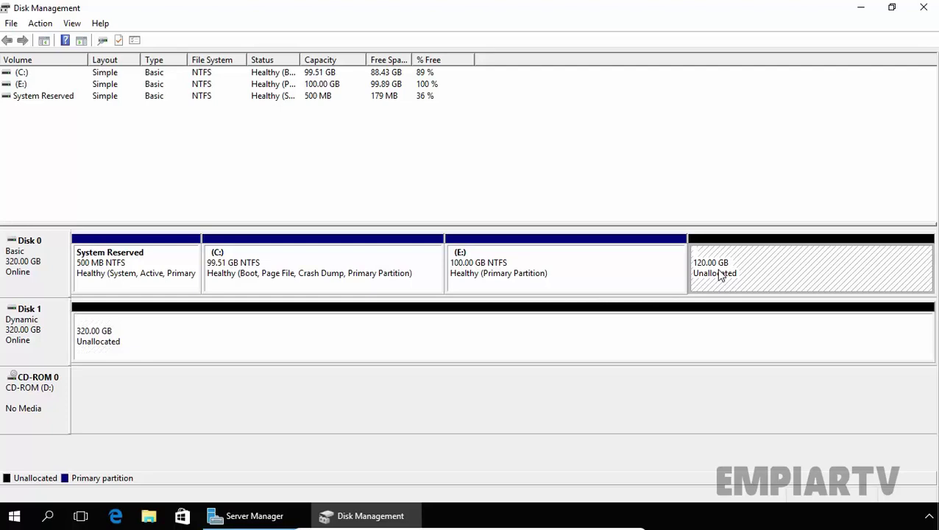
Create a 50000 MB NTFS logical drive in Disk 0's 120 GB unallocated space, accepting the suggested drive letter.
{"action": "right_click", "coordinate": [719, 274]}
{"action": "left_click", "coordinate": [737, 280]}
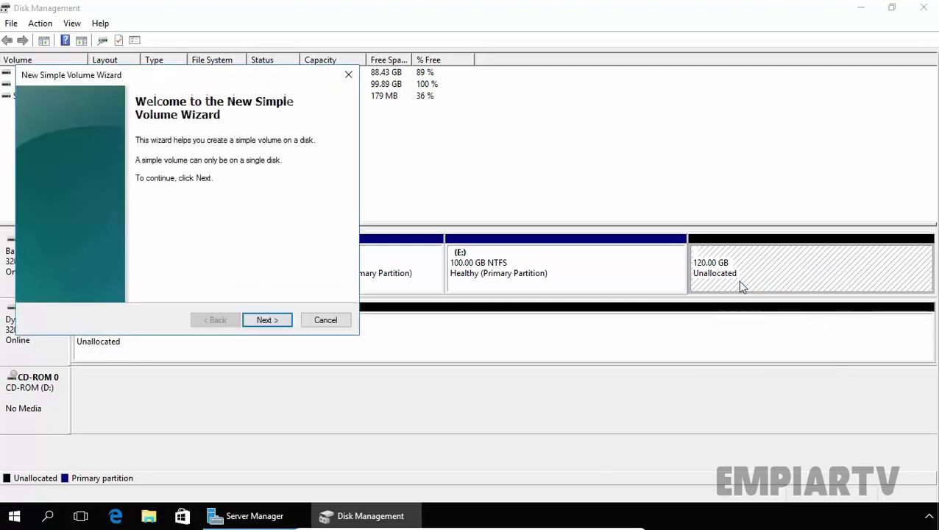
{"action": "left_click", "coordinate": [268, 320]}
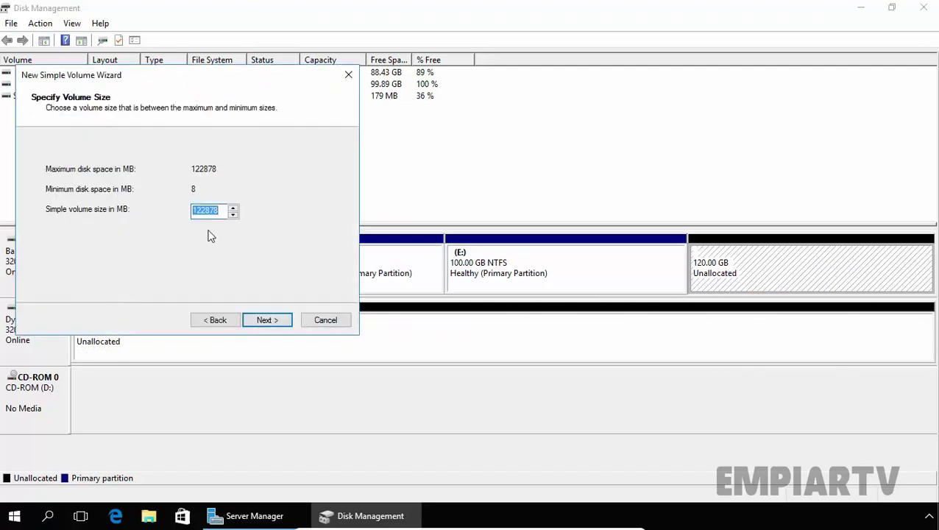
{"action": "type", "text": "50000"}
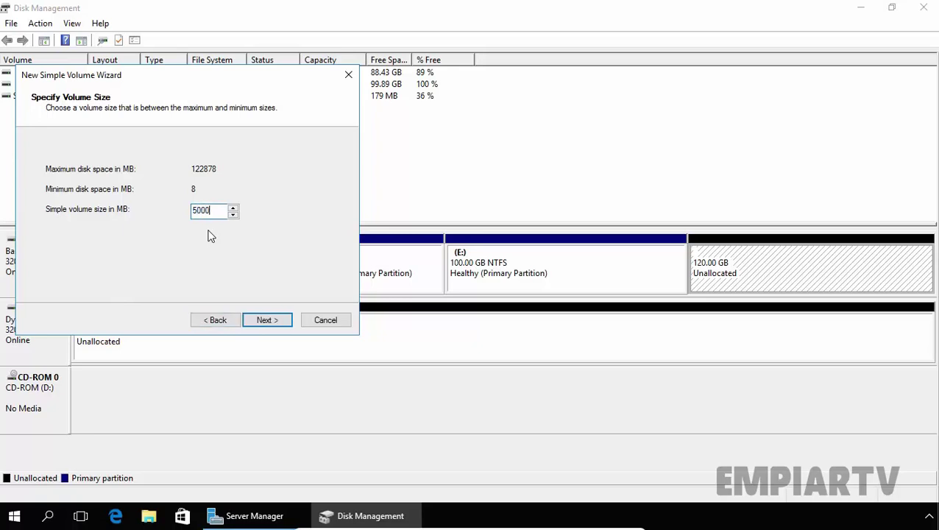
{"action": "left_click", "coordinate": [265, 321]}
{"action": "left_click", "coordinate": [264, 321]}
{"action": "left_click", "coordinate": [265, 320]}
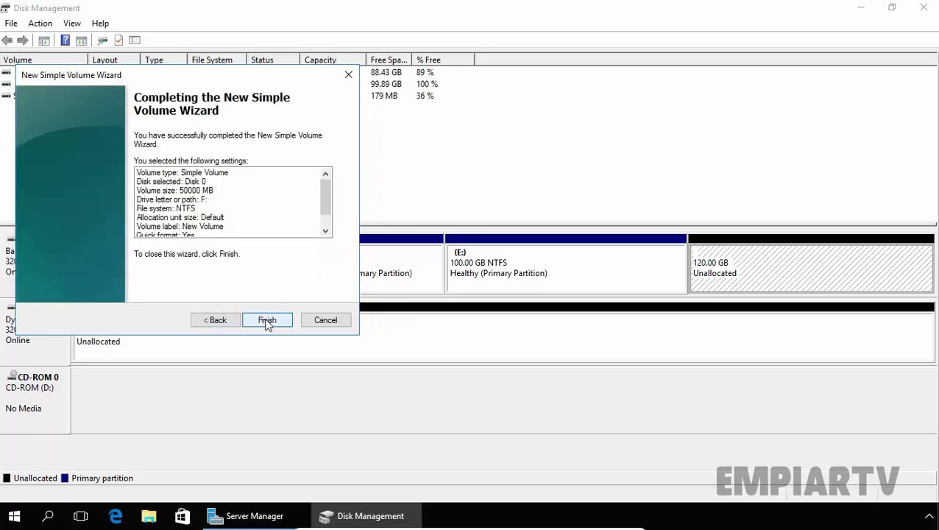
{"action": "left_click", "coordinate": [267, 321]}
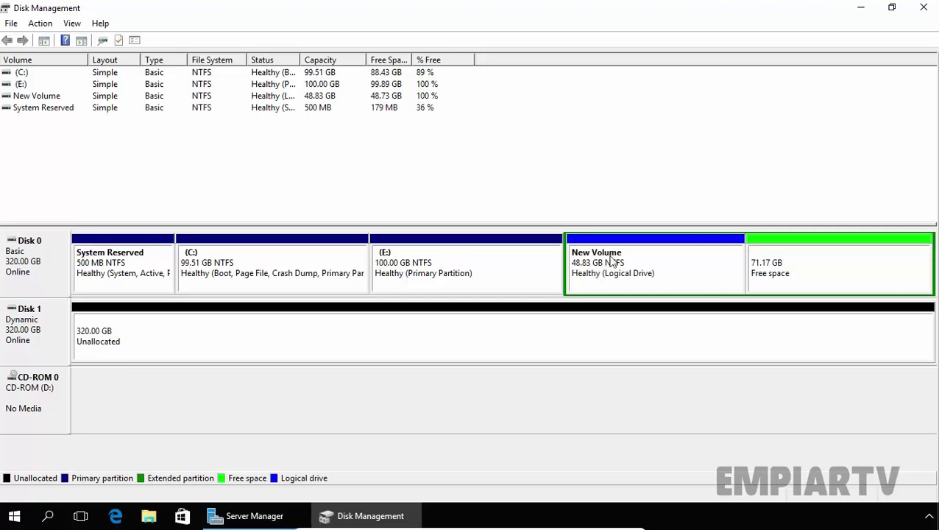
Create a 102400 MB NTFS simple volume, drive letter G, in Disk 1's unallocated space.
{"action": "left_click", "coordinate": [176, 344]}
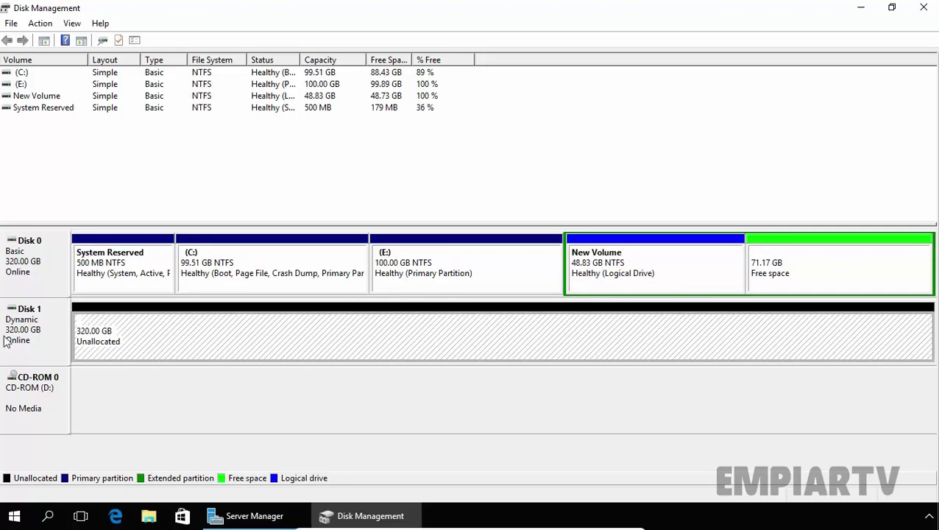
{"action": "right_click", "coordinate": [199, 337]}
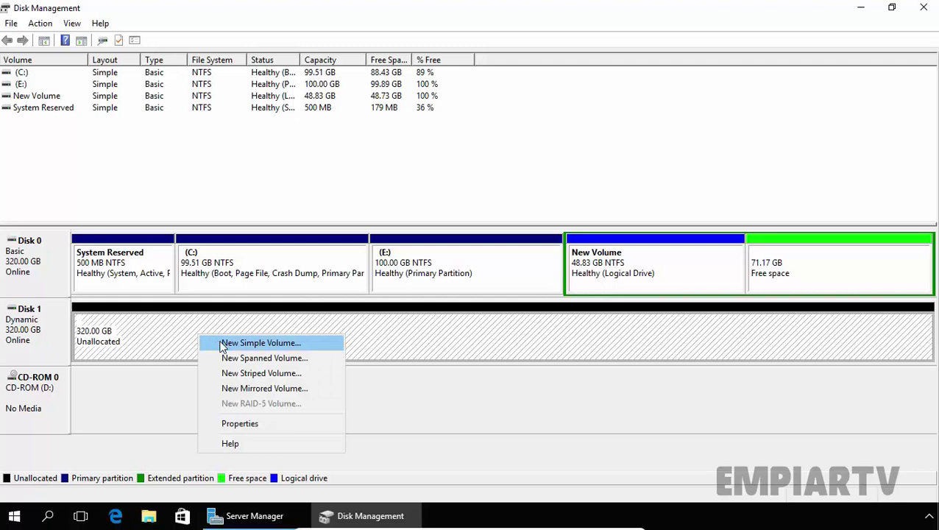
{"action": "left_click", "coordinate": [234, 343]}
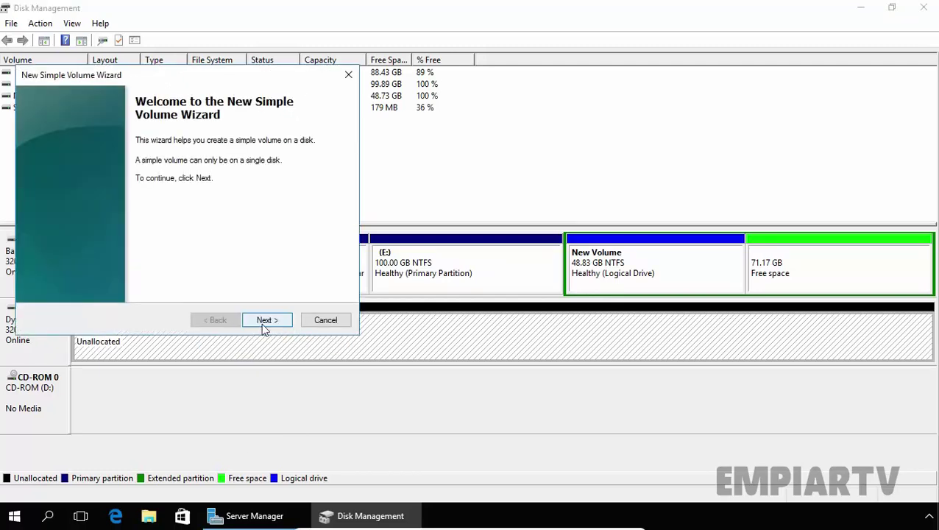
{"action": "left_click", "coordinate": [264, 321]}
{"action": "type", "text": "102400"}
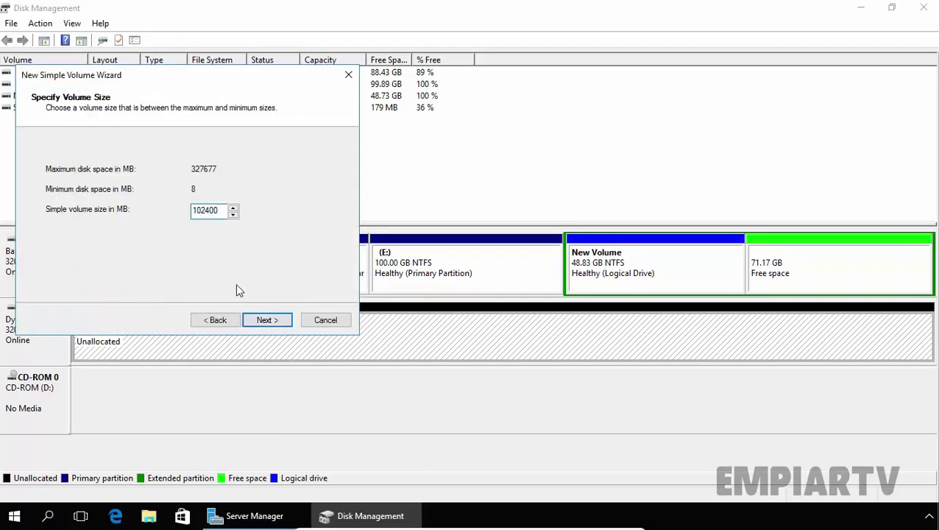
{"action": "left_click", "coordinate": [268, 322]}
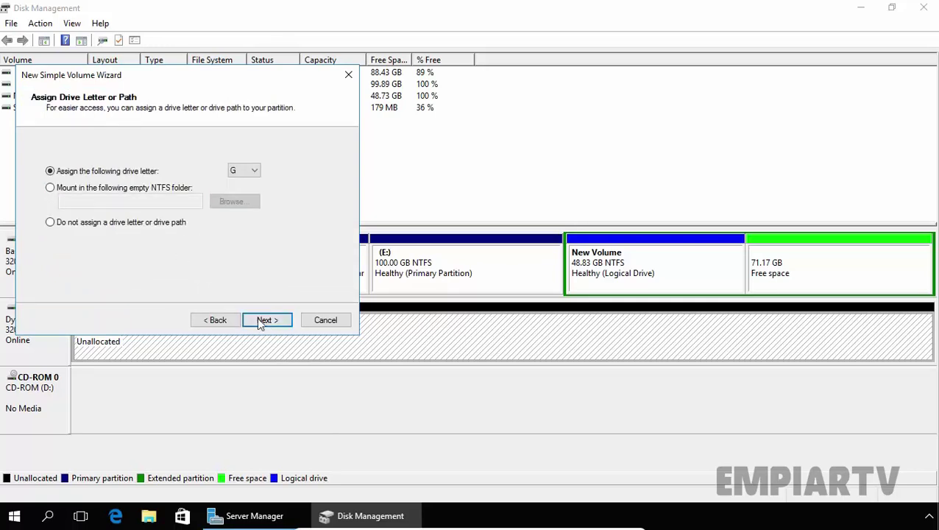
{"action": "left_click", "coordinate": [263, 322]}
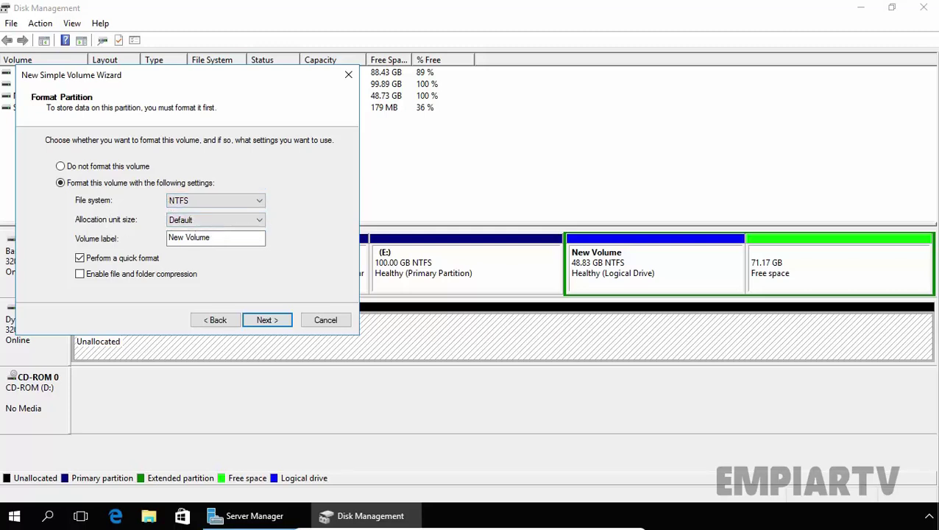
{"action": "left_click", "coordinate": [220, 237]}
{"action": "left_click_drag", "start_coordinate": [220, 237], "coordinate": [167, 237]}
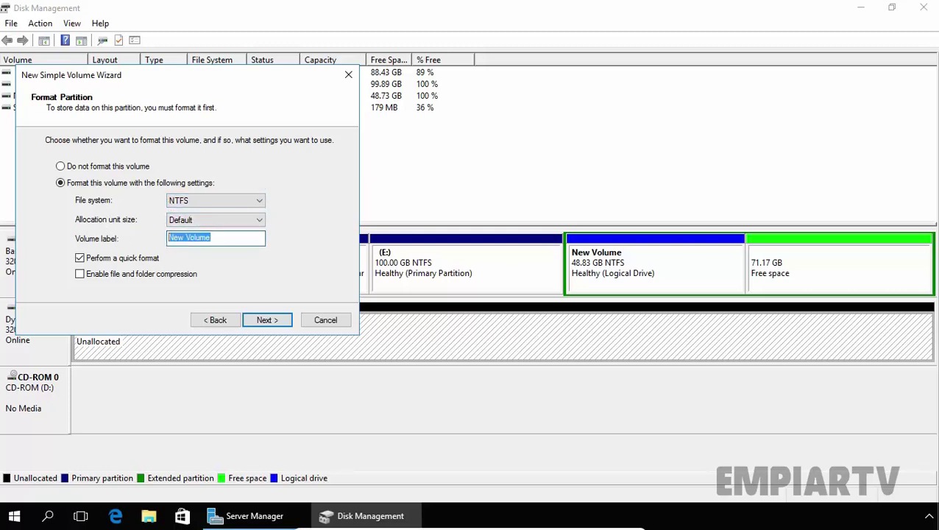
{"action": "left_click", "coordinate": [263, 319]}
{"action": "left_click", "coordinate": [267, 322]}
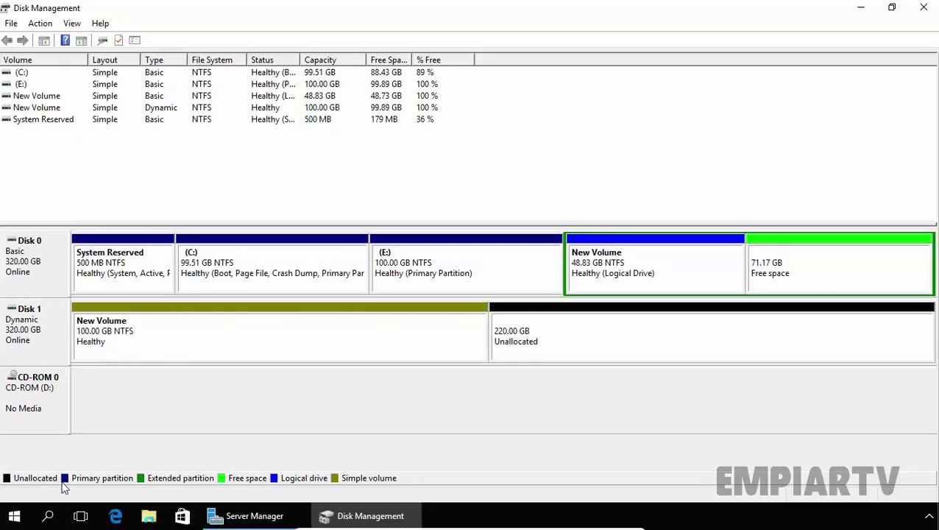
Review each partition on Disk 0 and Disk 1, ending on the 100 GB G: volume.
{"action": "left_click", "coordinate": [644, 338]}
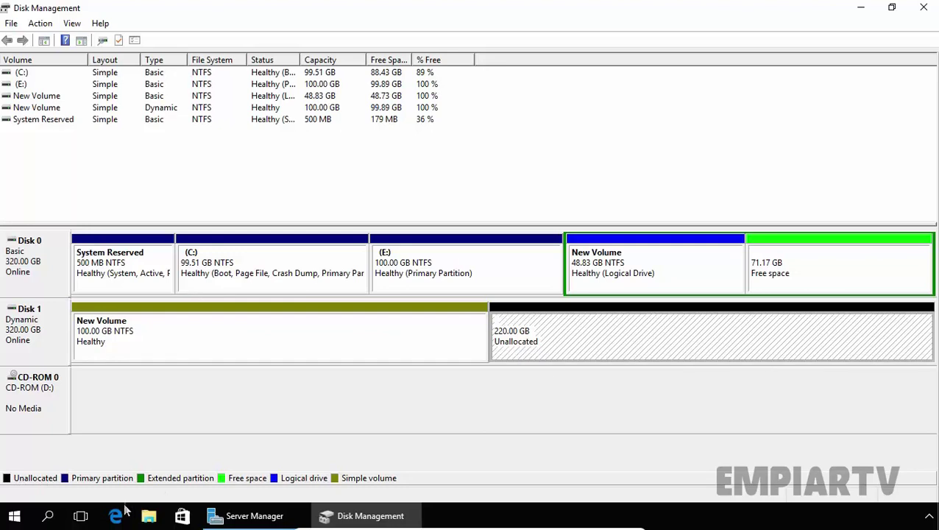
{"action": "left_click", "coordinate": [144, 259]}
{"action": "left_click", "coordinate": [281, 258]}
{"action": "left_click", "coordinate": [396, 276]}
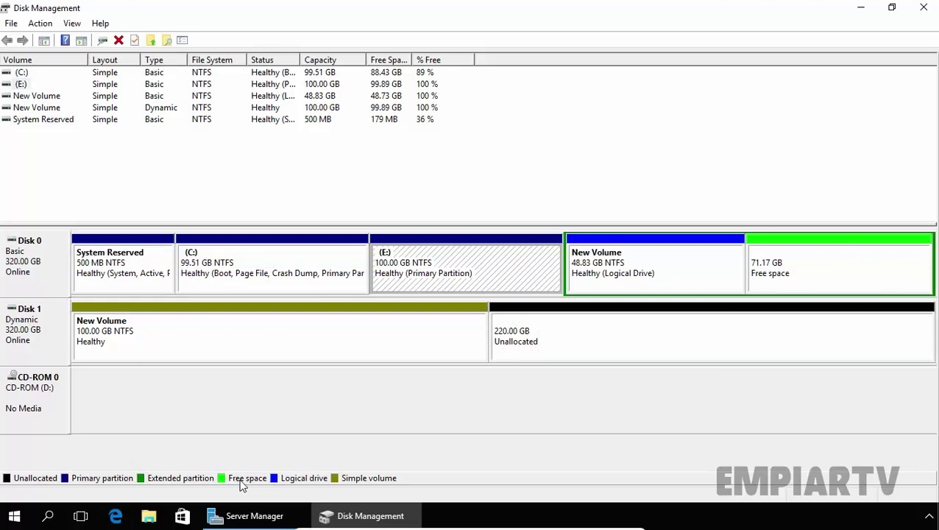
{"action": "left_click", "coordinate": [817, 269]}
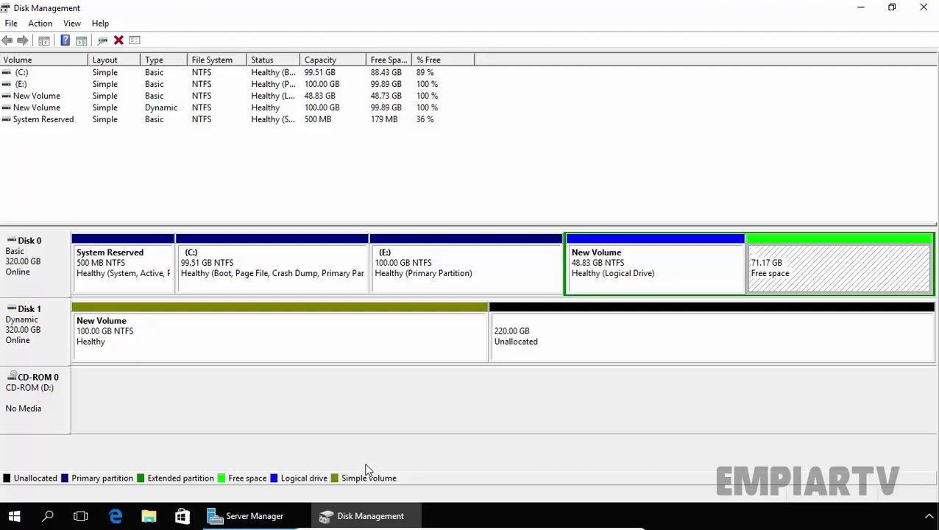
{"action": "left_click", "coordinate": [655, 268]}
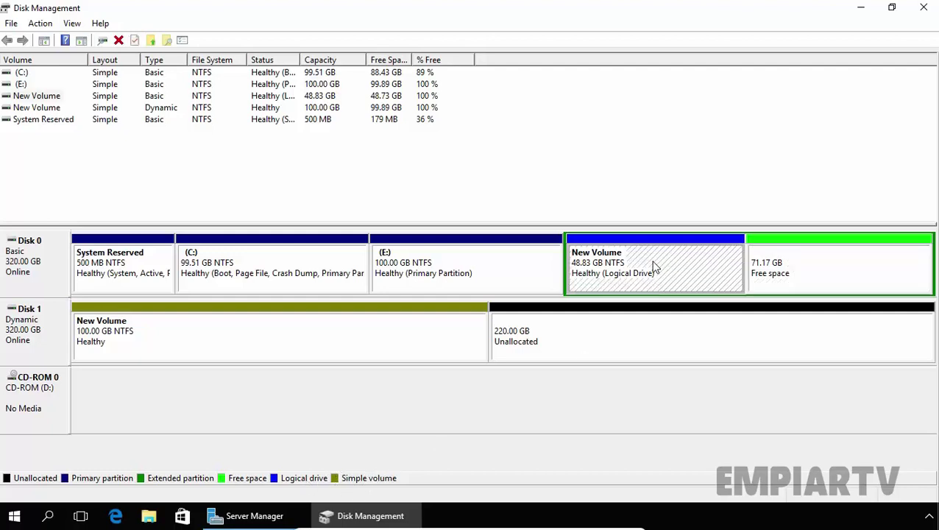
{"action": "left_click", "coordinate": [315, 347]}
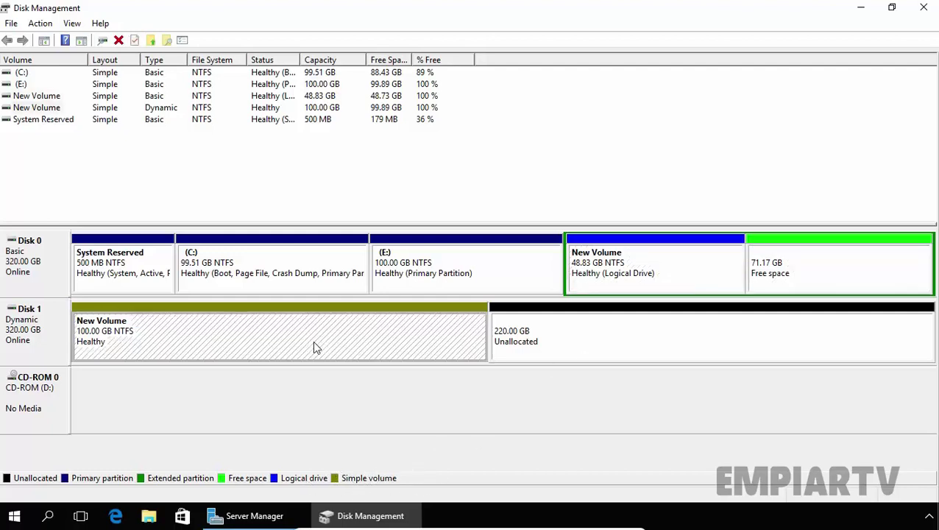
{"action": "key", "text": "Right"}
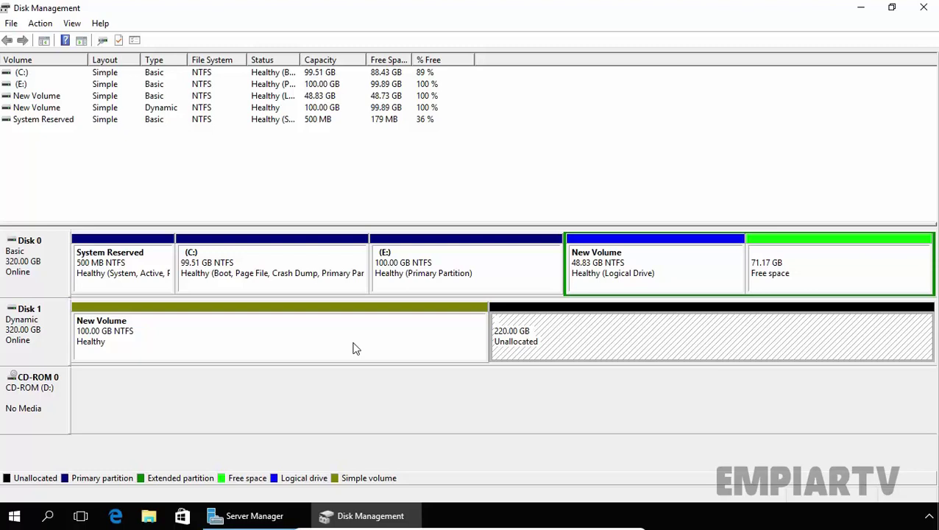
{"action": "left_click", "coordinate": [424, 355]}
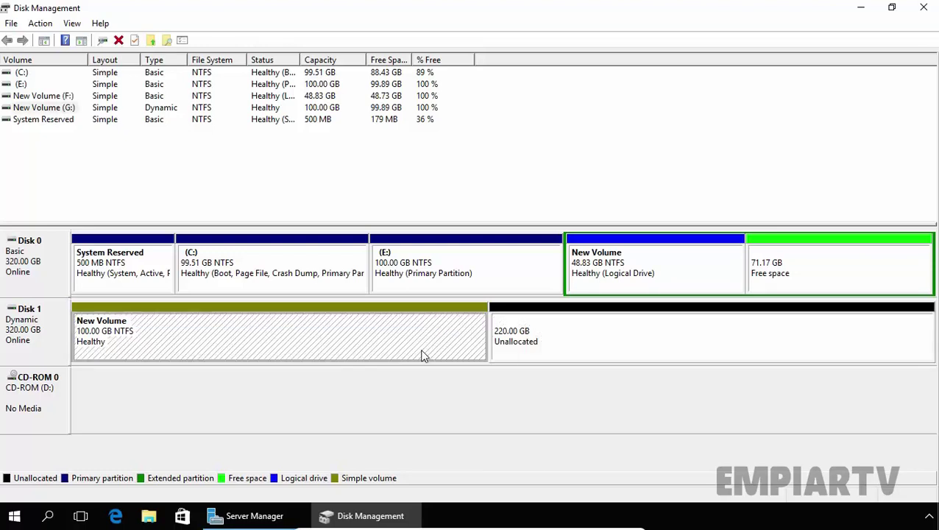